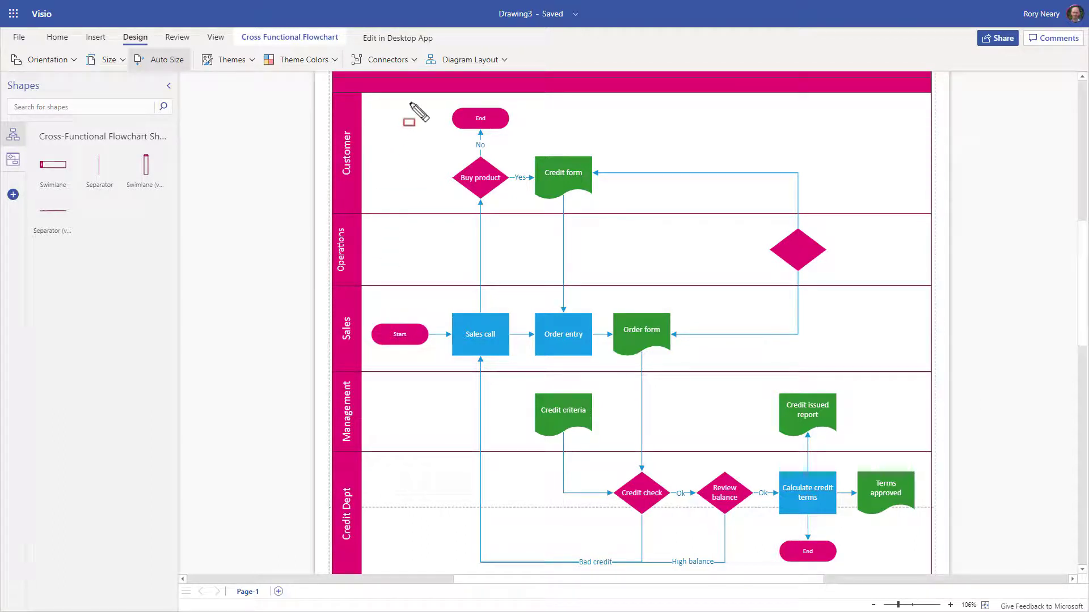
Outline Customer, Sales, Sales call and Order entry in red ink, then add a blank Page-2.
{"action": "left_click_drag", "start_coordinate": [330, 95], "coordinate": [383, 210]}
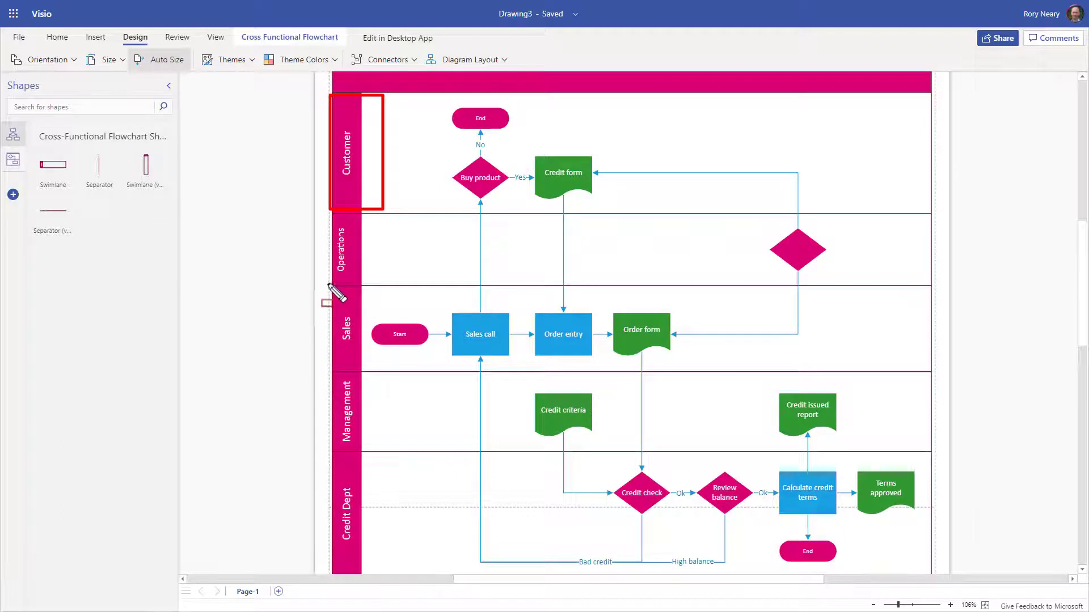
{"action": "mouse_move", "coordinate": [328, 284]}
{"action": "left_mouse_down"}
{"action": "mouse_move", "coordinate": [345, 285]}
{"action": "mouse_move", "coordinate": [370, 377]}
{"action": "left_mouse_up"}
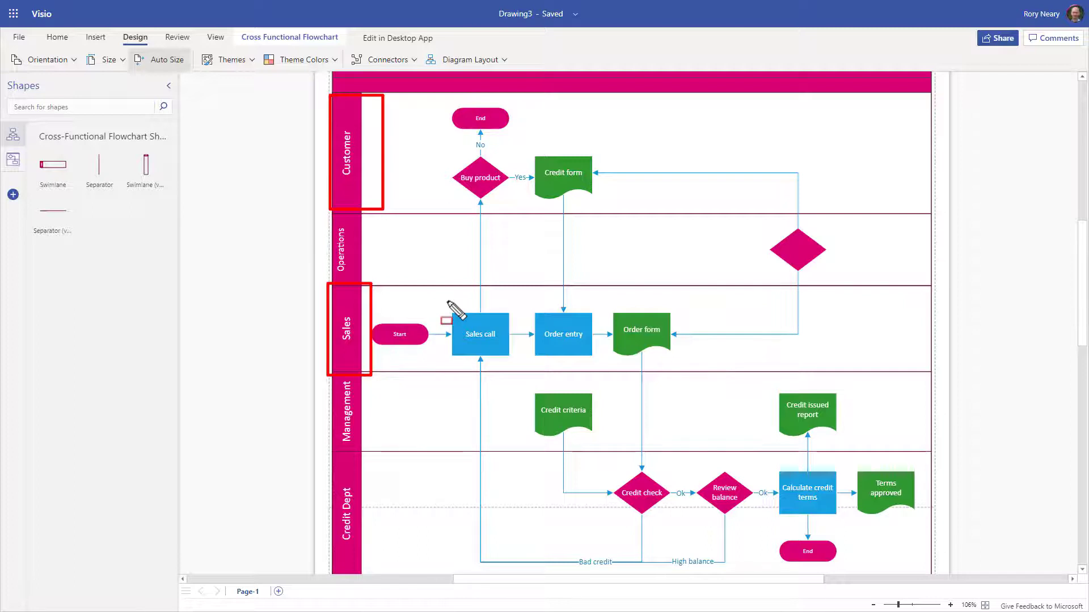
{"action": "left_click_drag", "start_coordinate": [447, 301], "coordinate": [517, 365]}
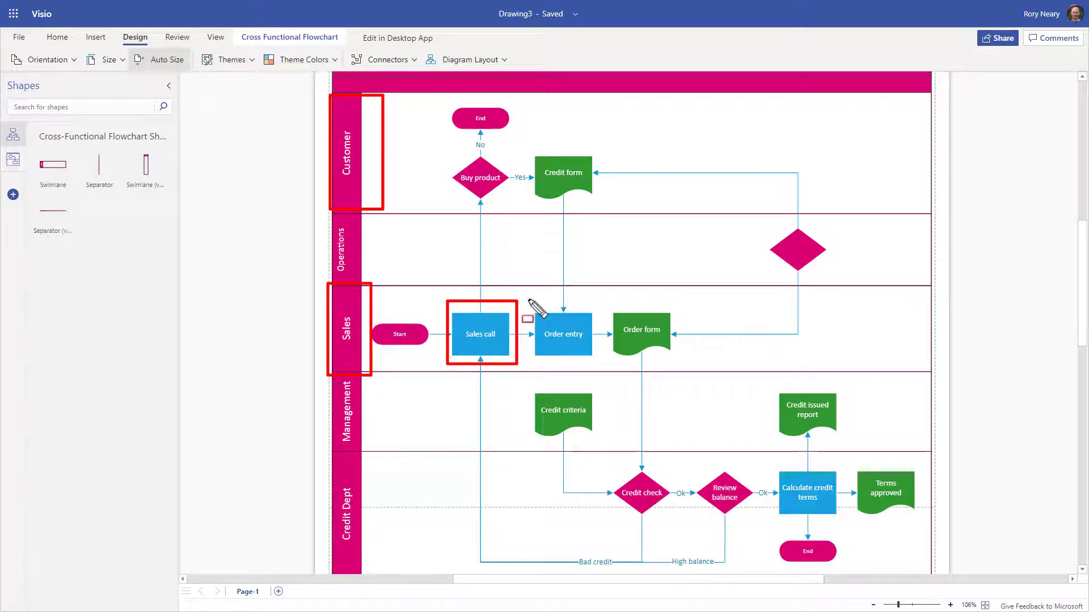
{"action": "mouse_move", "coordinate": [528, 299]}
{"action": "left_mouse_down"}
{"action": "mouse_move", "coordinate": [584, 333]}
{"action": "mouse_move", "coordinate": [601, 366]}
{"action": "left_mouse_up"}
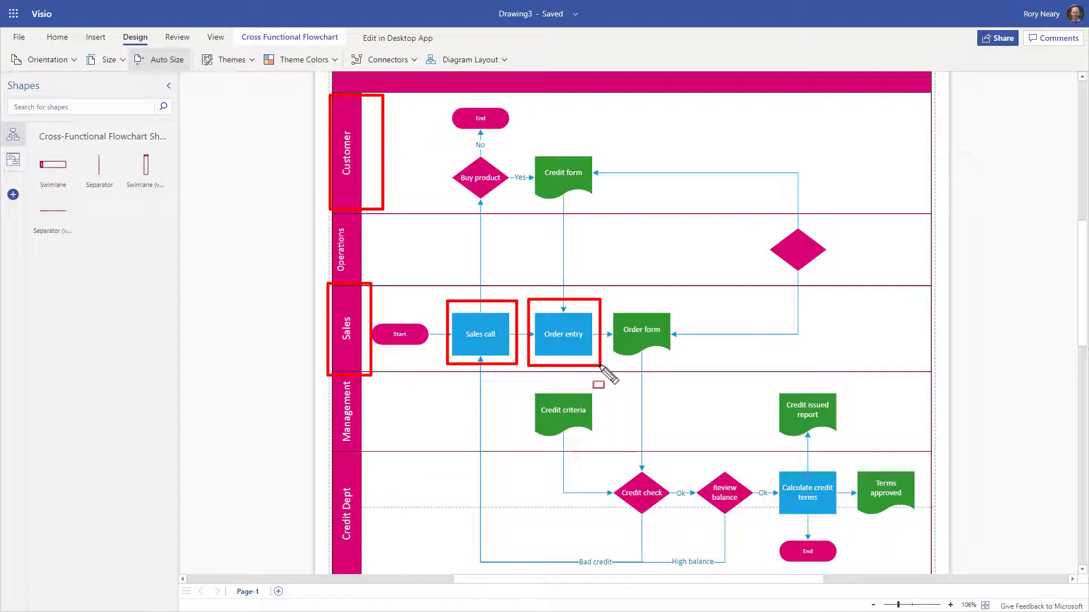
{"action": "left_click", "coordinate": [278, 592]}
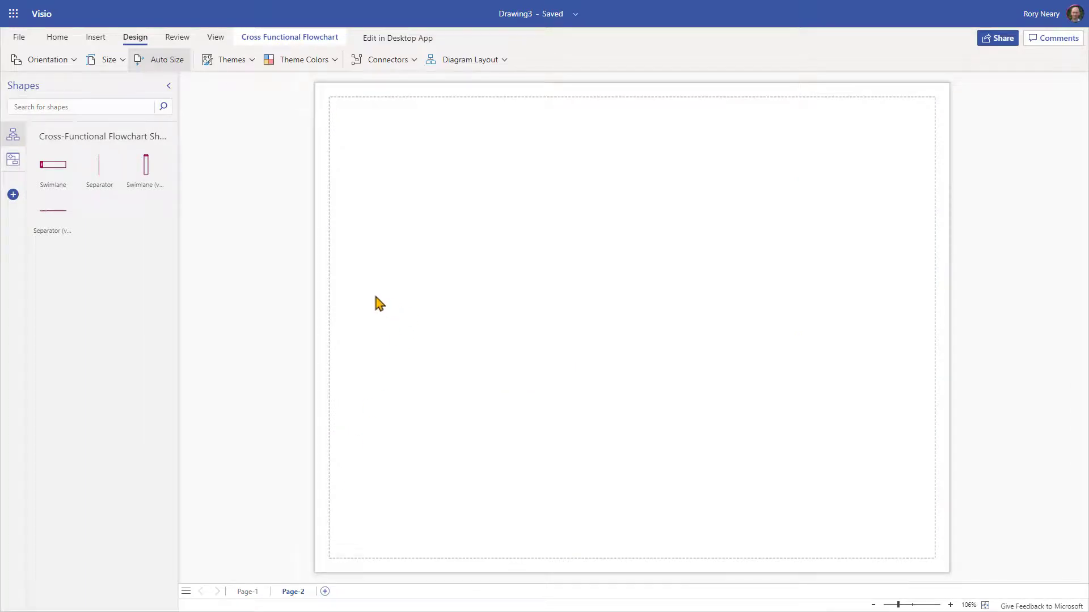
Place a Basic Flowchart process box labelled Customer near the page's top left.
{"action": "left_click", "coordinate": [12, 141]}
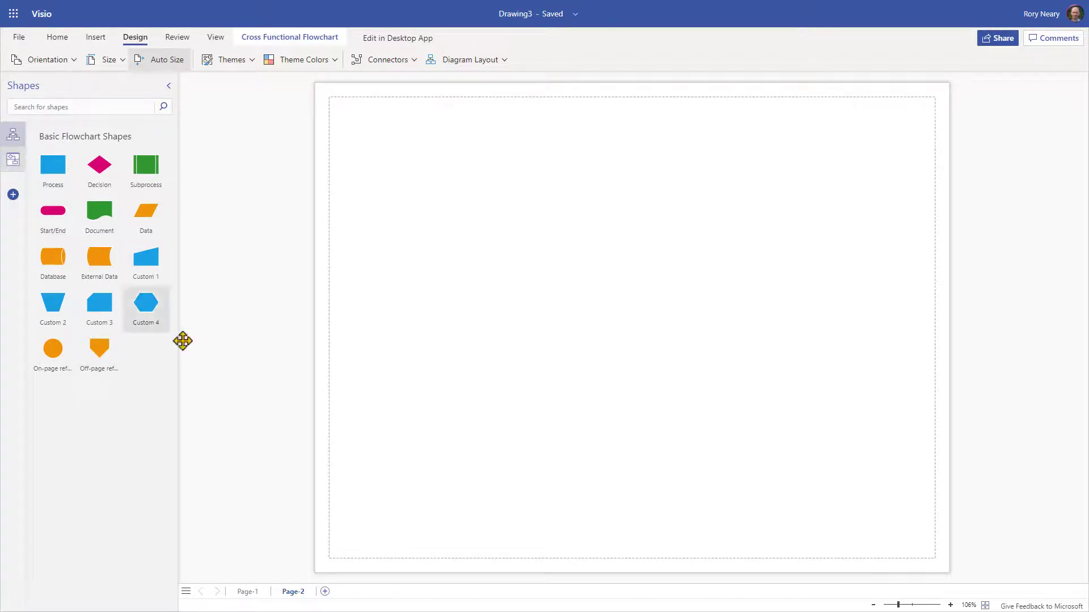
{"action": "left_click_drag", "start_coordinate": [60, 169], "coordinate": [576, 228]}
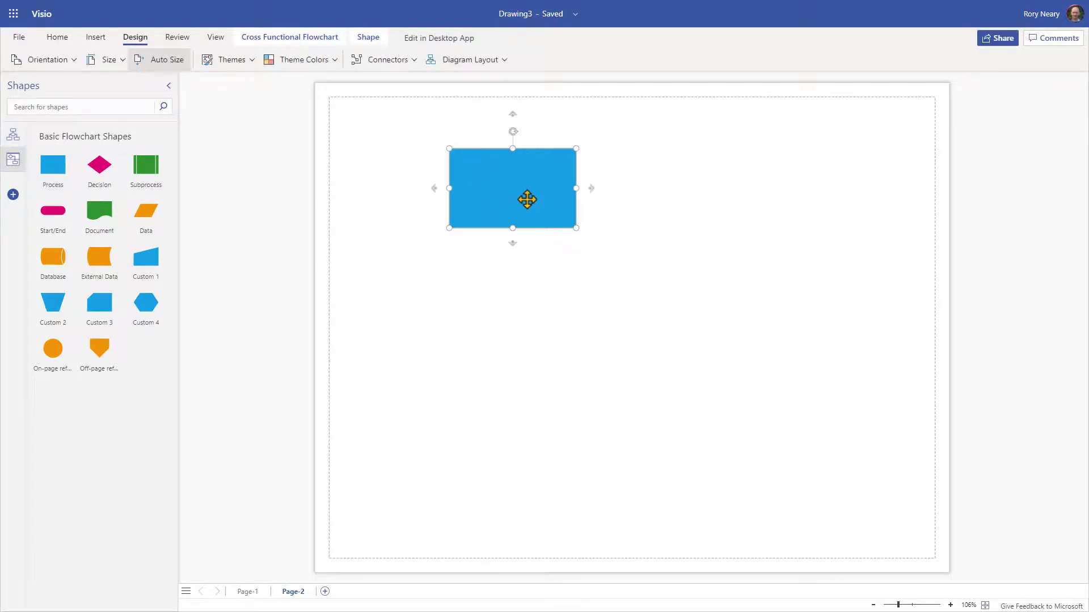
{"action": "double_click", "coordinate": [502, 182]}
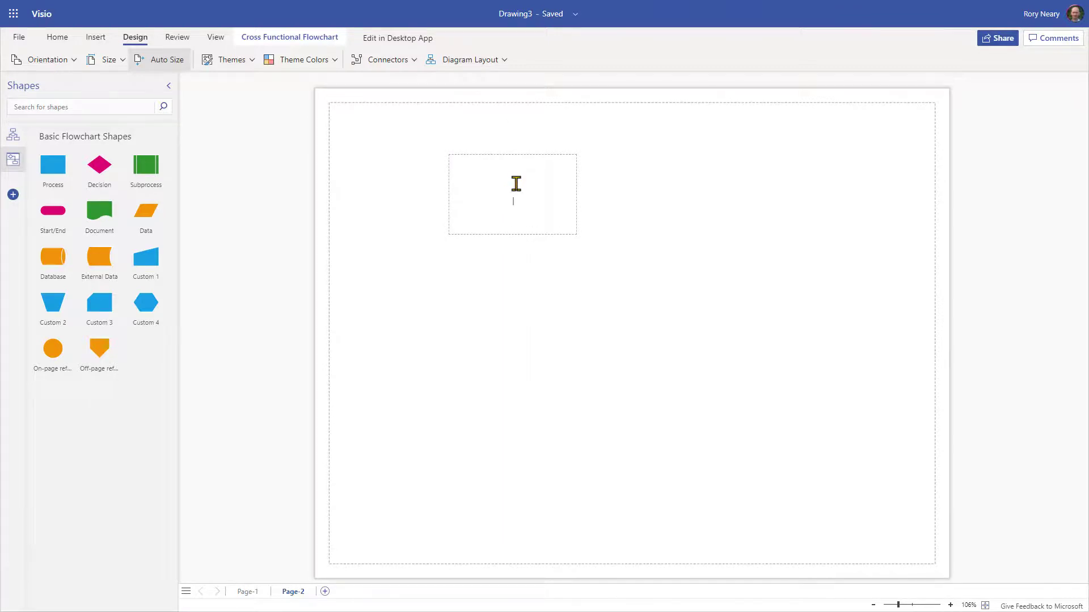
{"action": "type", "text": "Customer"}
{"action": "left_click", "coordinate": [506, 273]}
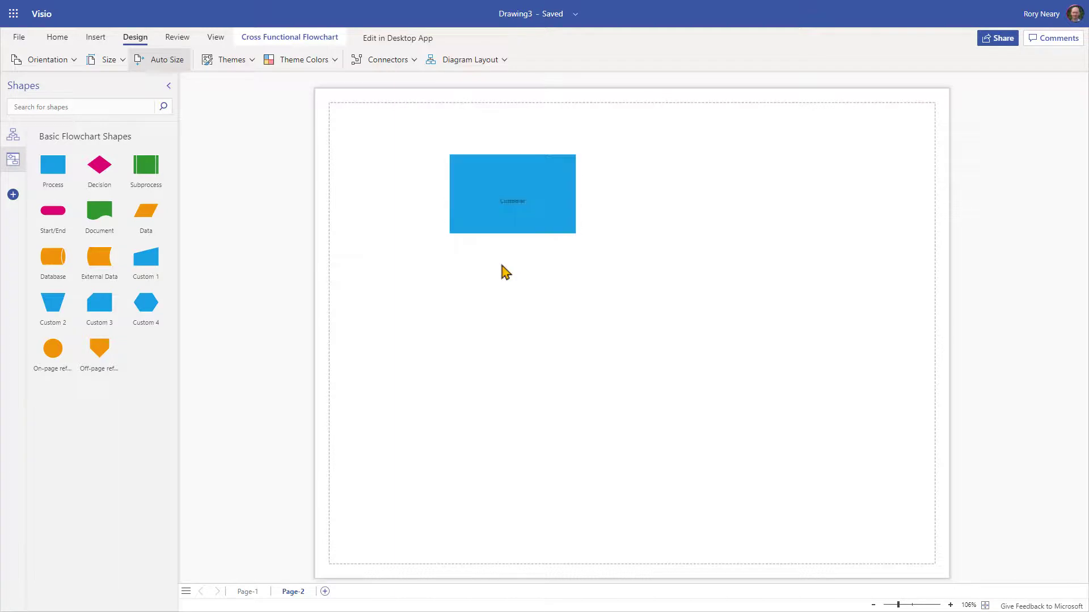
Add a taller process box labelled Orders below and right of Customer.
{"action": "left_click", "coordinate": [515, 203]}
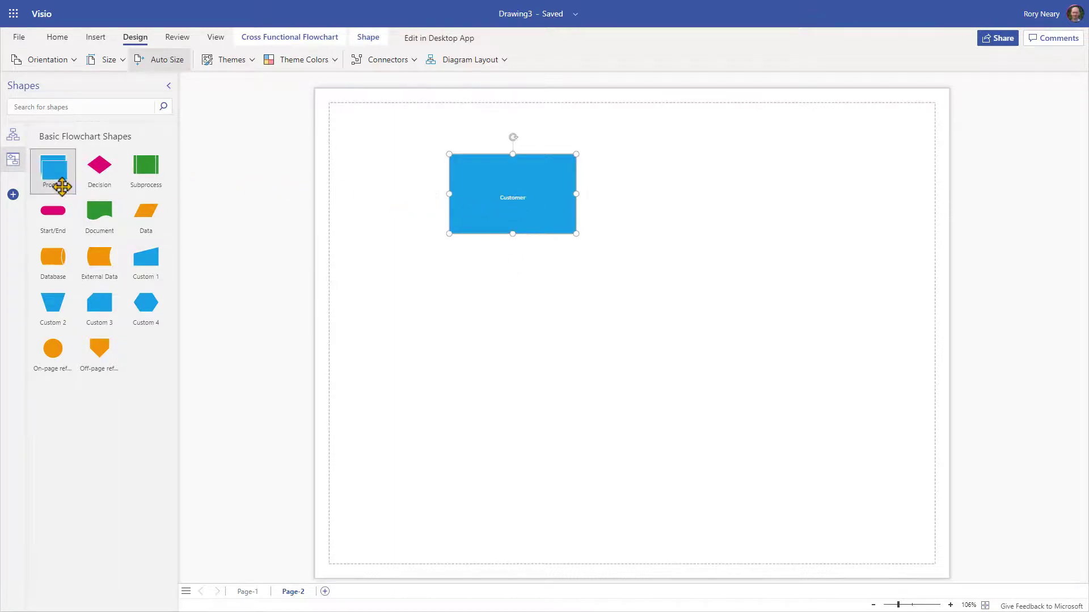
{"action": "left_click_drag", "start_coordinate": [61, 179], "coordinate": [679, 295]}
{"action": "left_click_drag", "start_coordinate": [607, 316], "coordinate": [607, 352]}
{"action": "double_click", "coordinate": [599, 316]}
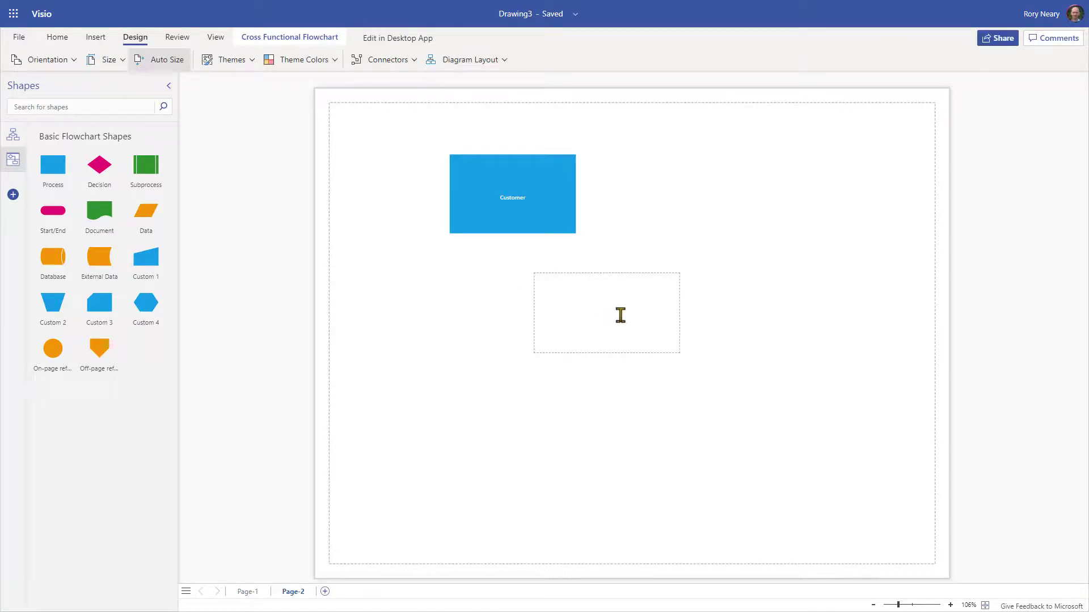
{"action": "type", "text": "Orders"}
{"action": "left_click", "coordinate": [475, 487]}
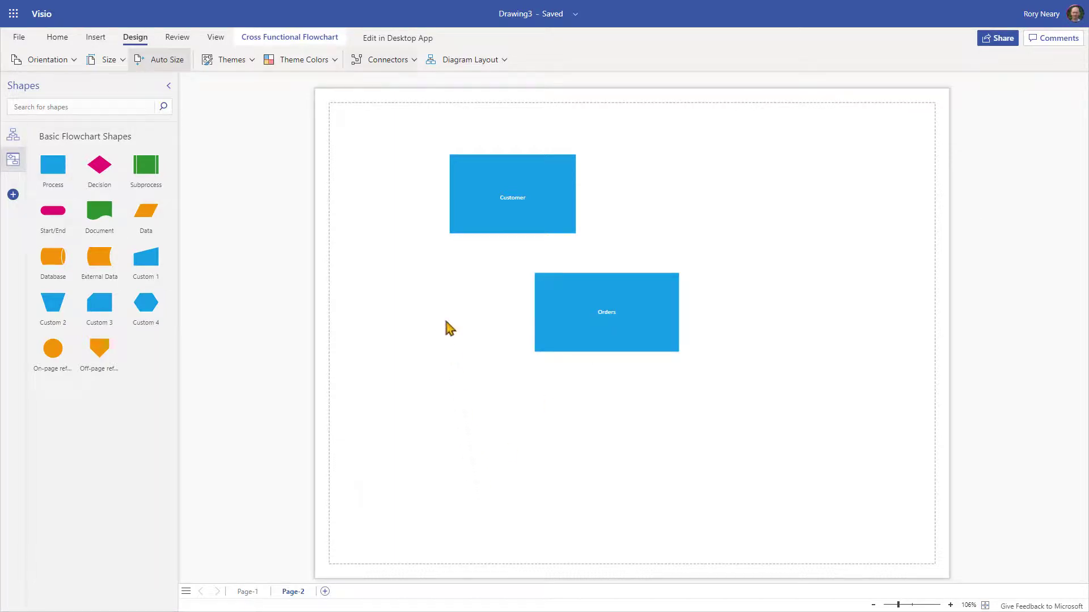
Connect Customer to Orders with a right-angle arrow, nudge Orders lower, and drop a third process box below.
{"action": "left_click", "coordinate": [406, 64]}
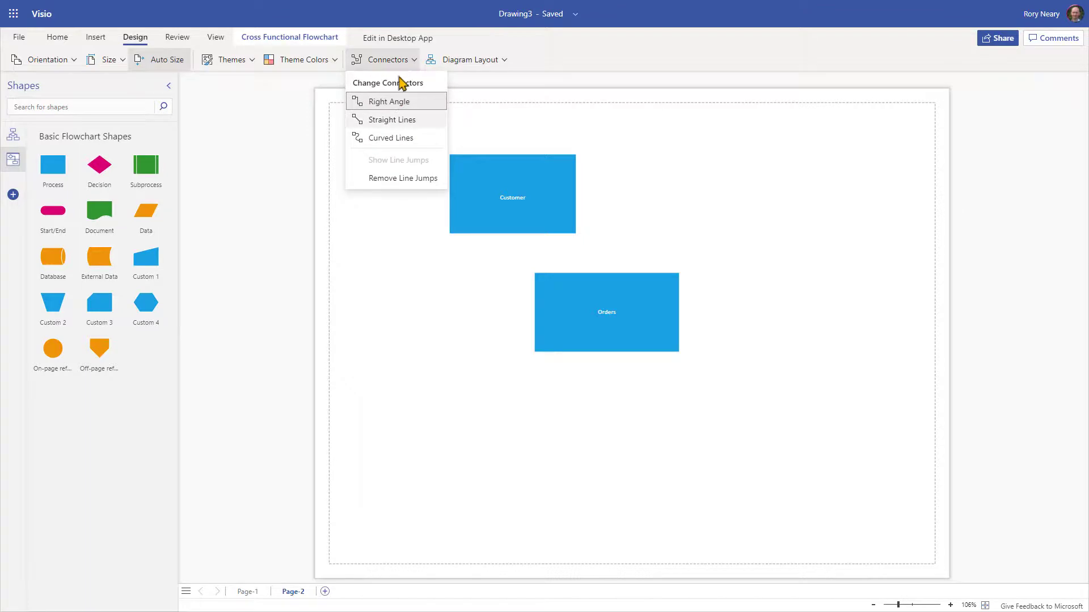
{"action": "left_click", "coordinate": [389, 104]}
{"action": "left_click_drag", "start_coordinate": [512, 235], "coordinate": [672, 295]}
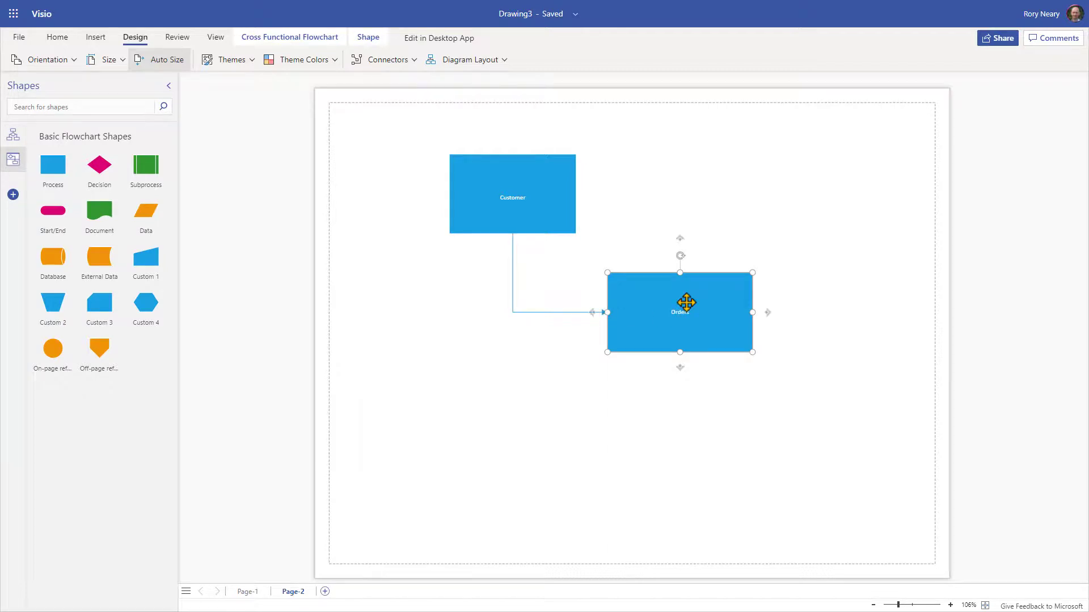
{"action": "left_click_drag", "start_coordinate": [686, 302], "coordinate": [676, 323]}
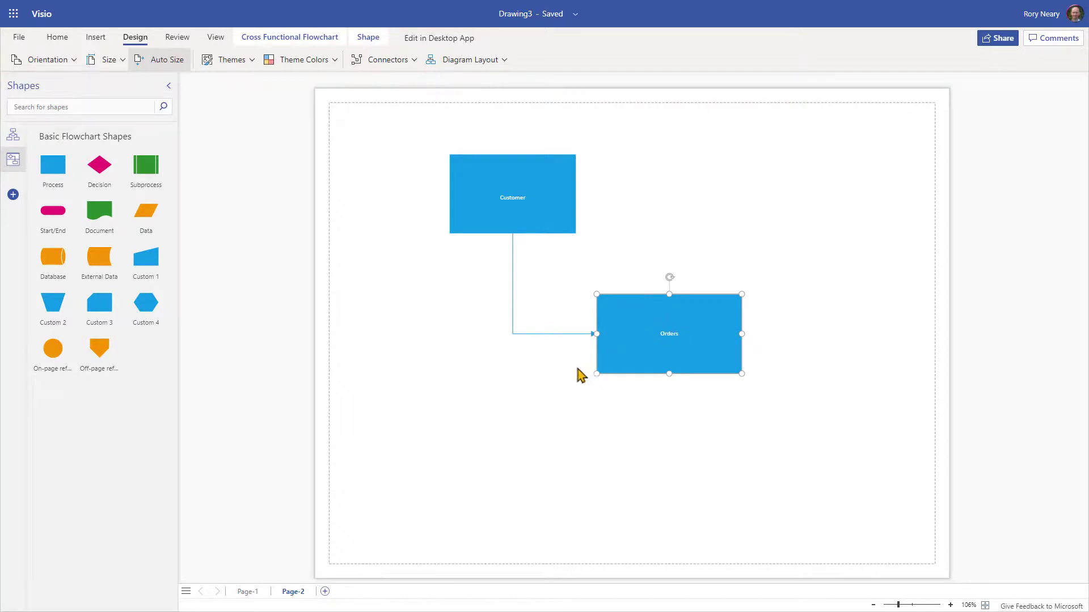
{"action": "left_click_drag", "start_coordinate": [53, 165], "coordinate": [647, 478]}
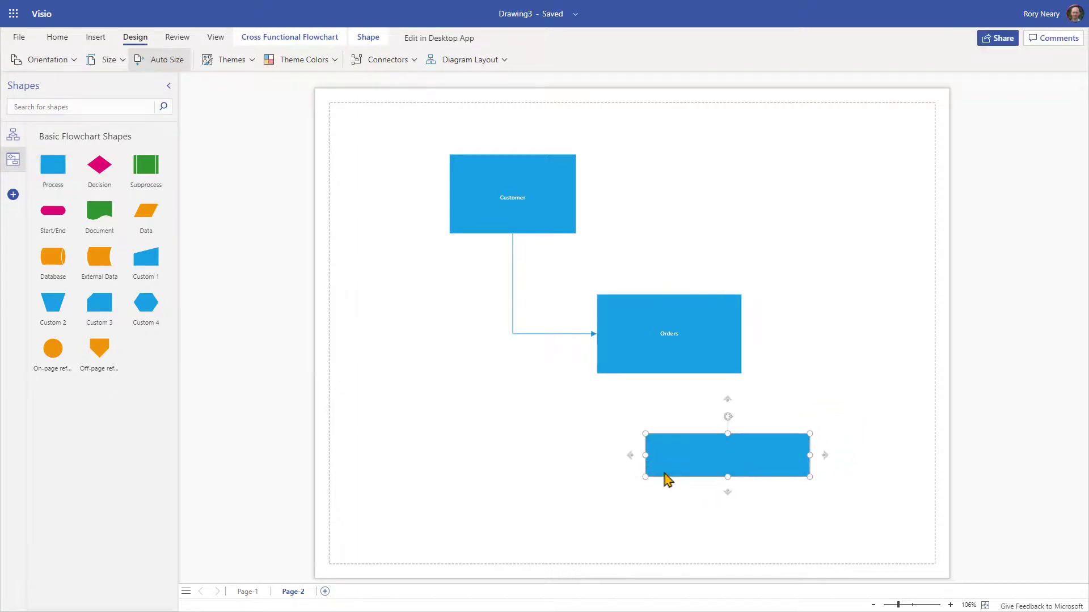
Resize the third box and label it Sales users.
{"action": "left_click_drag", "start_coordinate": [728, 478], "coordinate": [730, 507]}
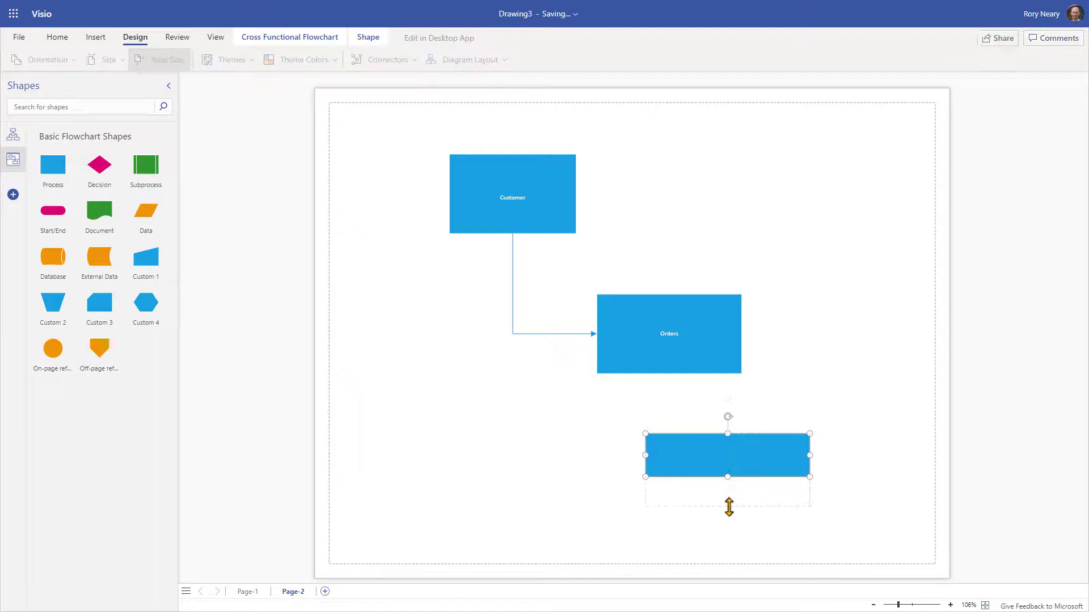
{"action": "left_click_drag", "start_coordinate": [729, 507], "coordinate": [489, 468]}
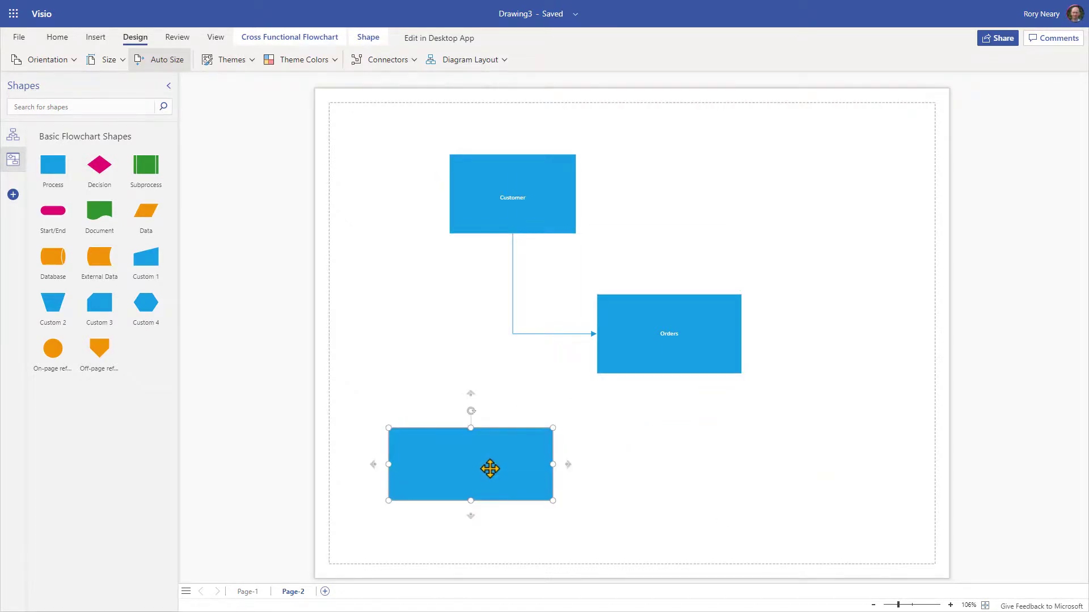
{"action": "double_click", "coordinate": [497, 462]}
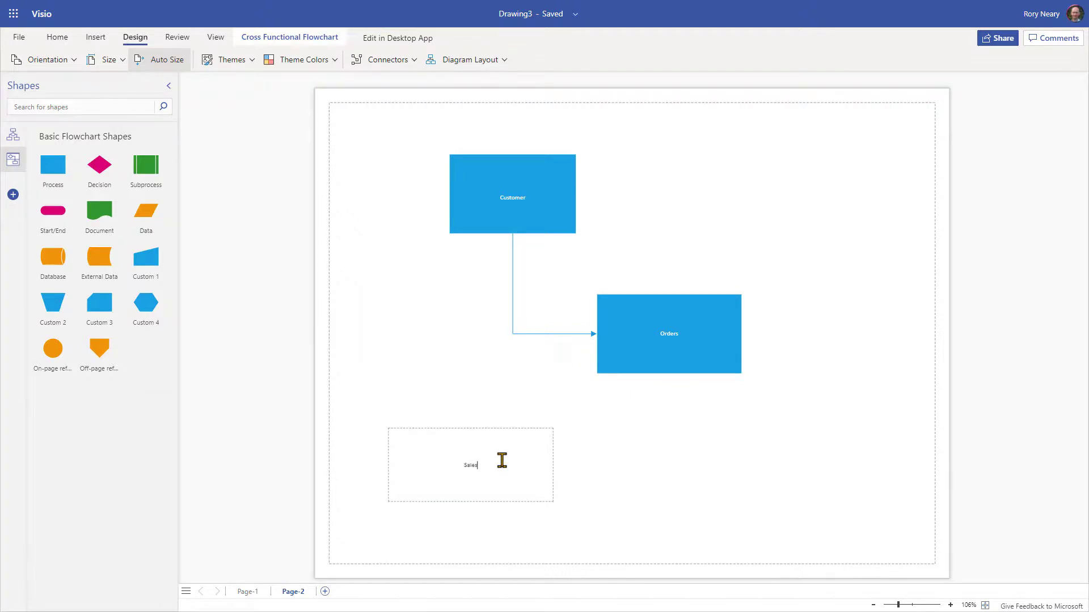
{"action": "type", "text": "Sales users"}
{"action": "left_click", "coordinate": [581, 452]}
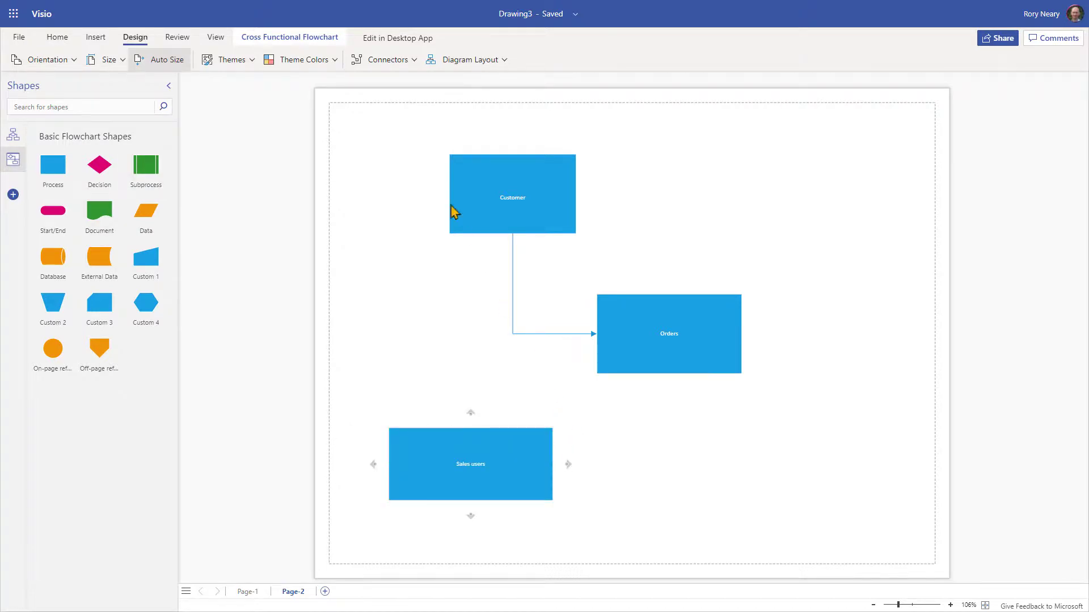
Link Sales users to the bottom of Orders with a right-angle arrow and add a blank box top right.
{"action": "left_click", "coordinate": [376, 62]}
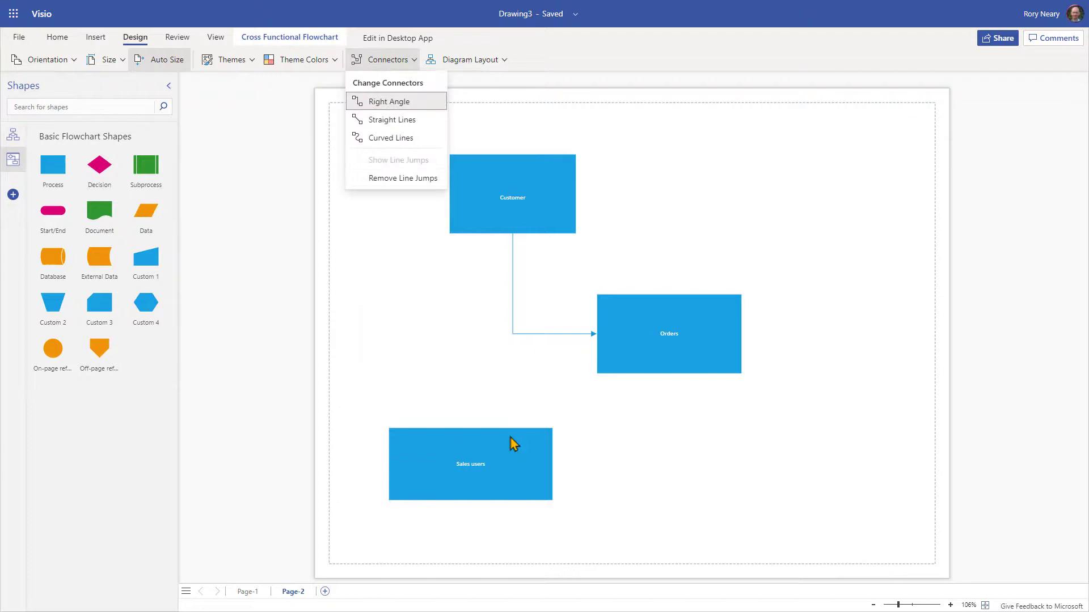
{"action": "left_click", "coordinate": [522, 463]}
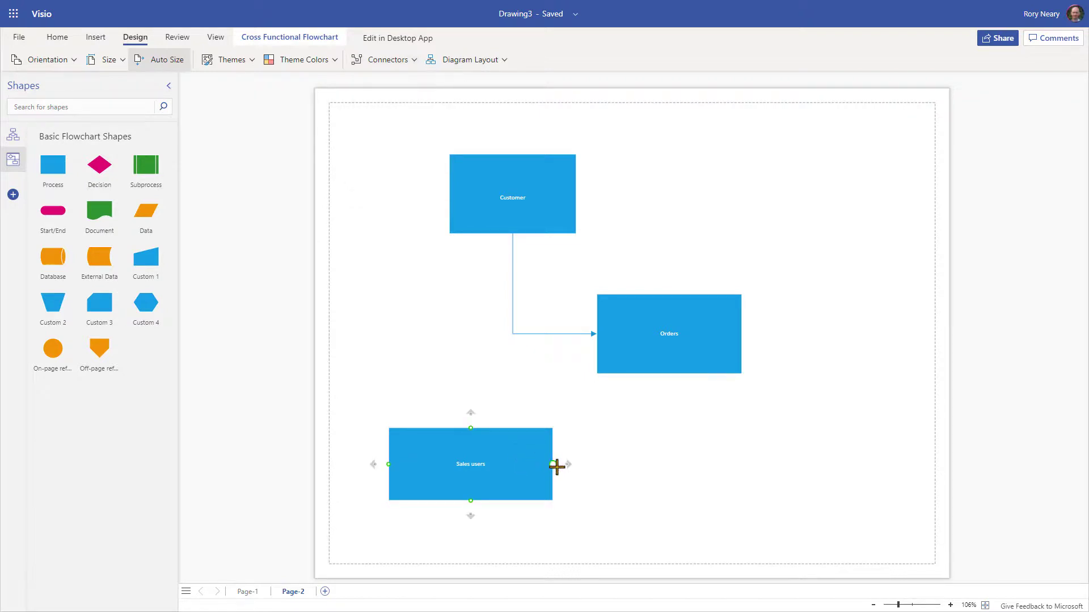
{"action": "left_click_drag", "start_coordinate": [557, 466], "coordinate": [679, 384]}
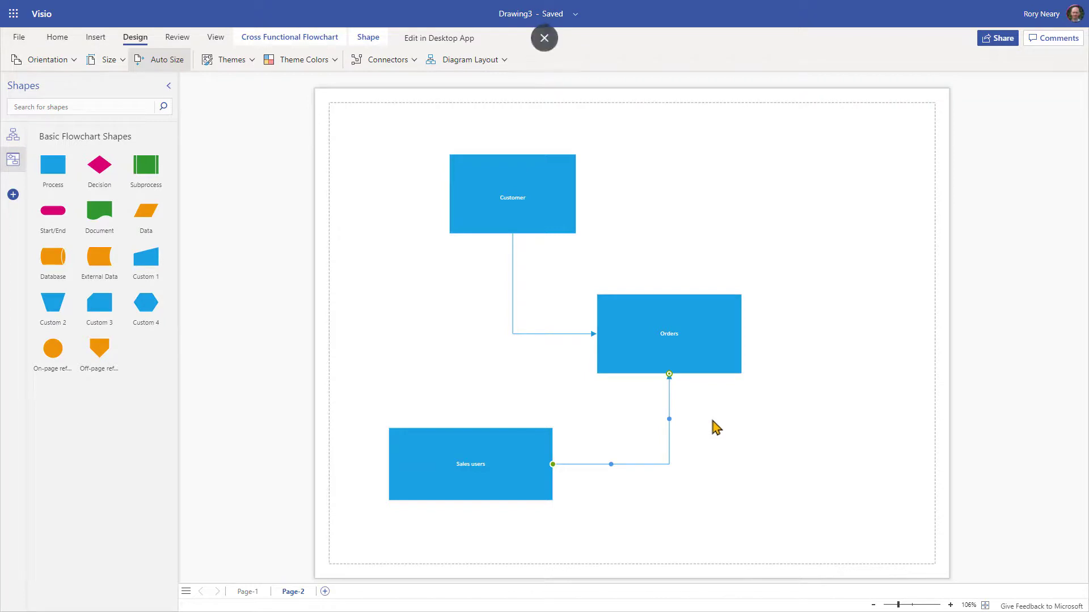
{"action": "left_click_drag", "start_coordinate": [53, 168], "coordinate": [785, 211]}
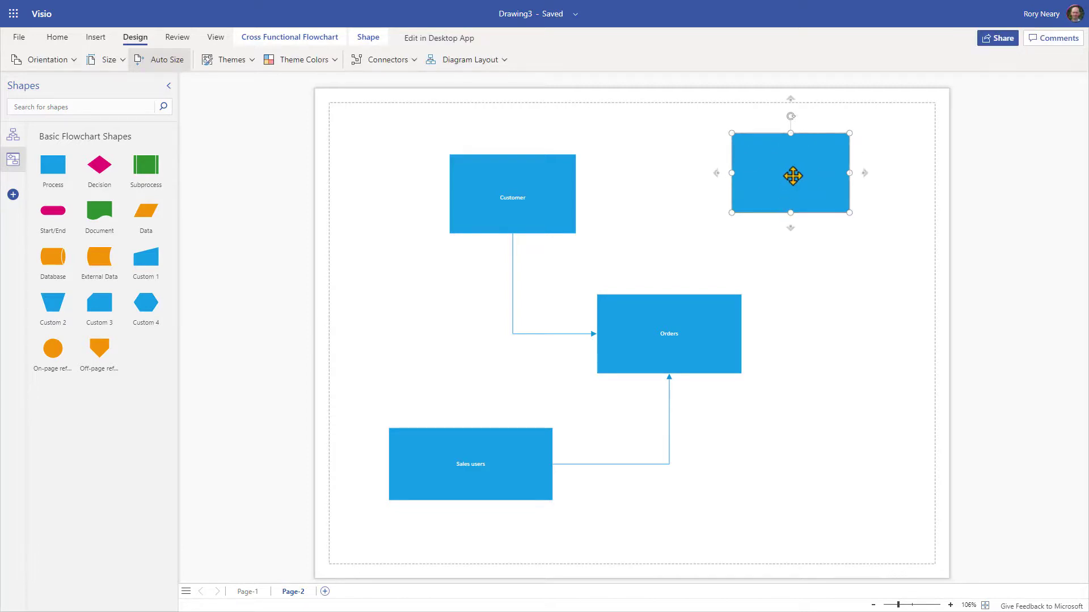
Label the top-right box Status.
{"action": "double_click", "coordinate": [790, 172]}
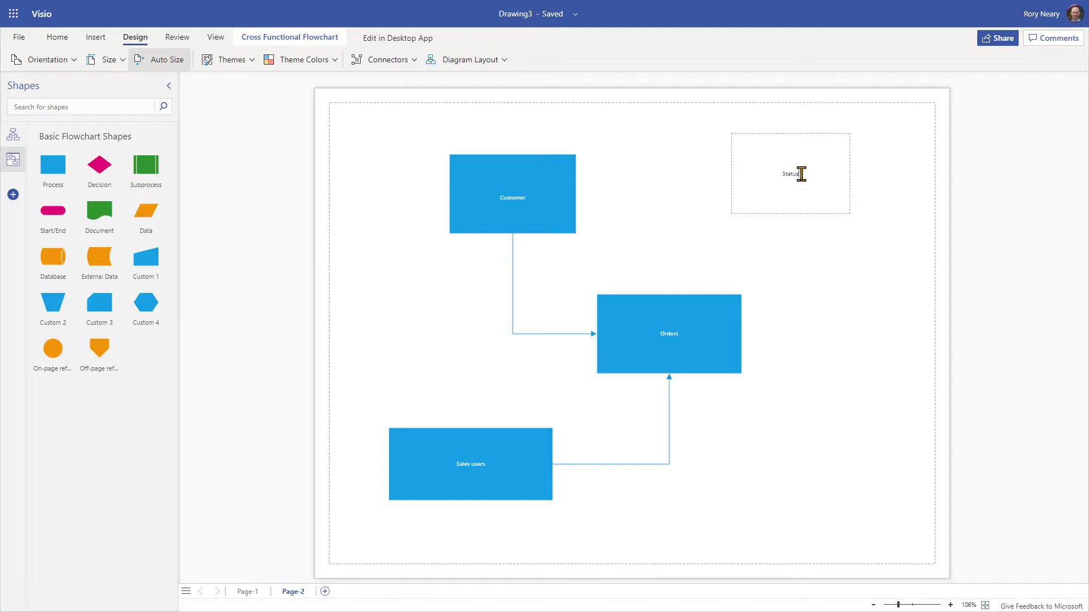
{"action": "type", "text": "Status"}
{"action": "key", "text": "Return"}
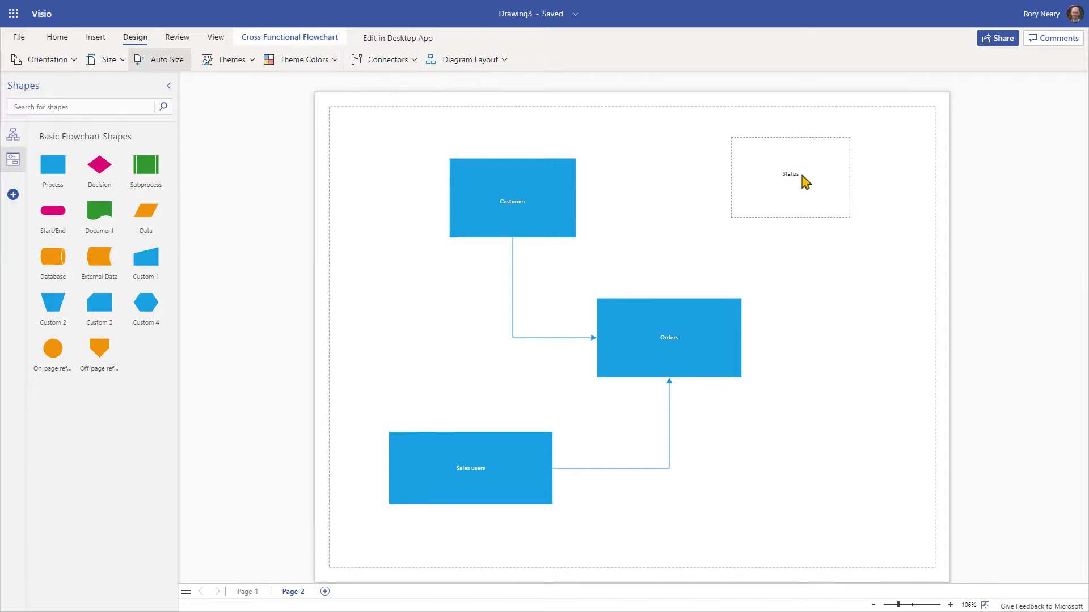
{"action": "left_click", "coordinate": [820, 250]}
{"action": "left_click", "coordinate": [772, 207]}
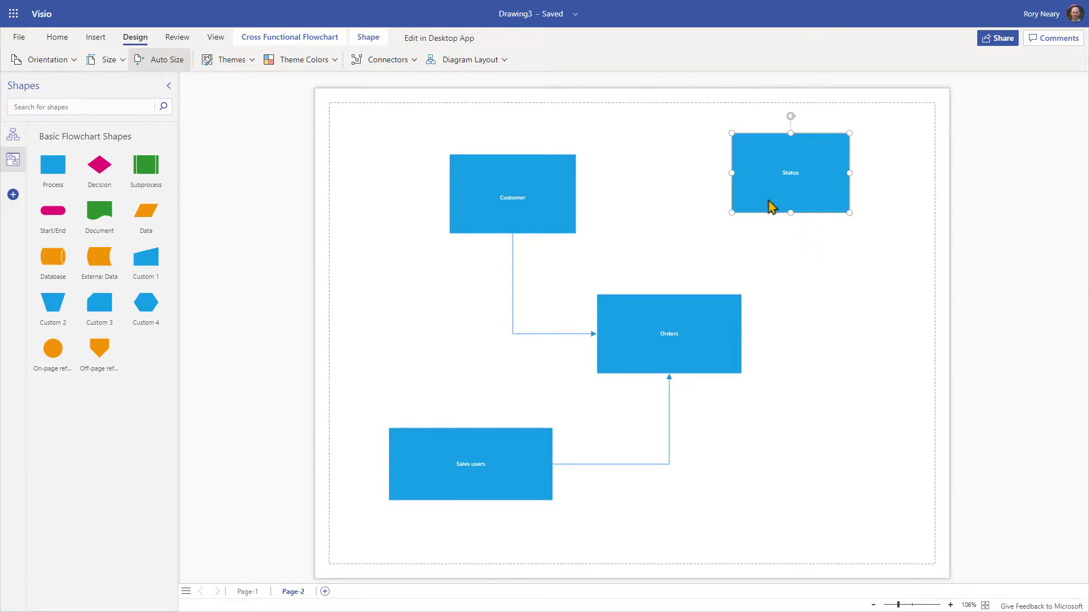
Link the bottom of Status to the right side of Orders with a right-angle connector.
{"action": "left_click", "coordinate": [412, 61]}
{"action": "left_click", "coordinate": [758, 173]}
{"action": "left_click", "coordinate": [394, 63]}
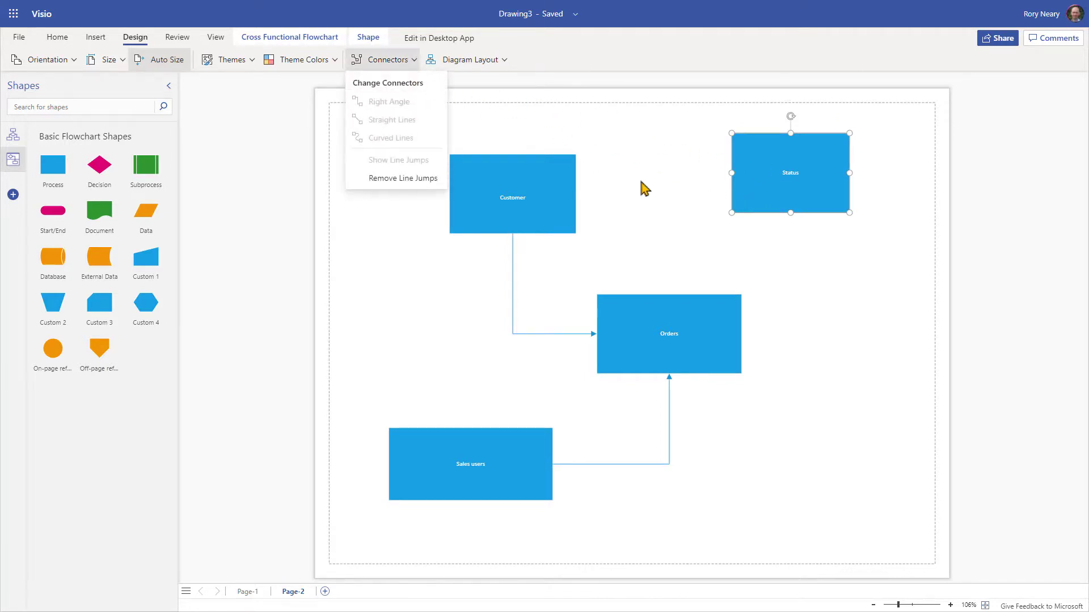
{"action": "left_click", "coordinate": [687, 207]}
{"action": "left_click", "coordinate": [663, 151]}
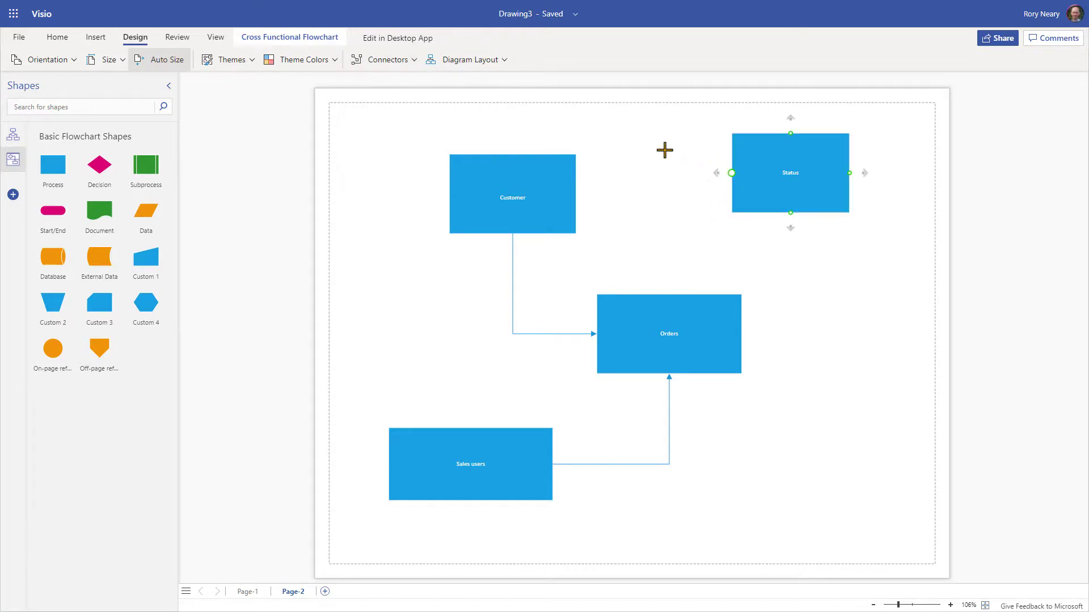
{"action": "left_click", "coordinate": [387, 69]}
{"action": "left_click", "coordinate": [366, 97]}
{"action": "left_click_drag", "start_coordinate": [791, 213], "coordinate": [741, 333]}
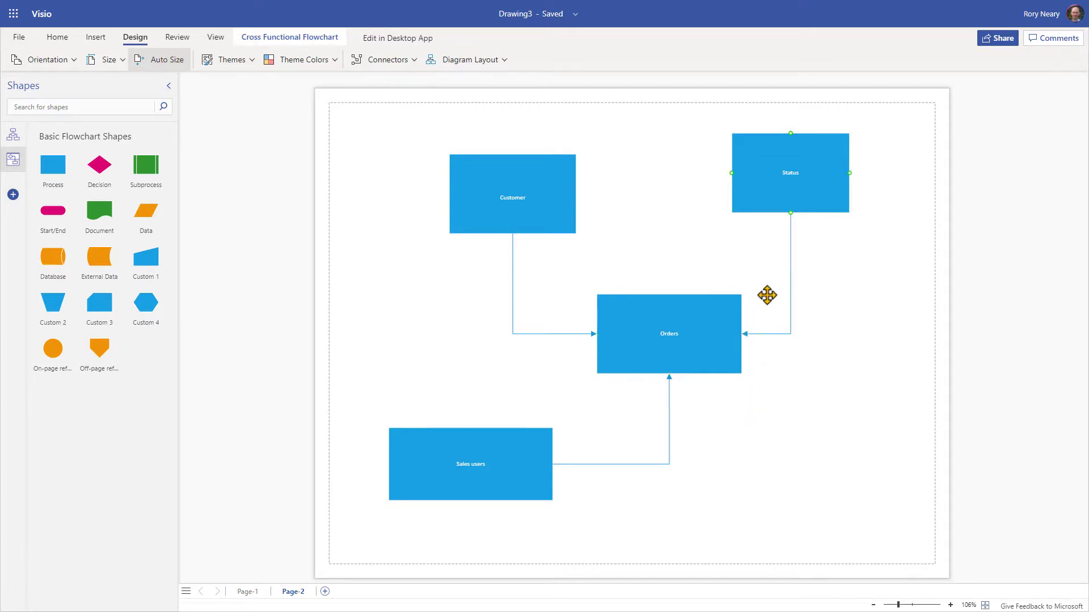
{"action": "mouse_move", "coordinate": [778, 219]}
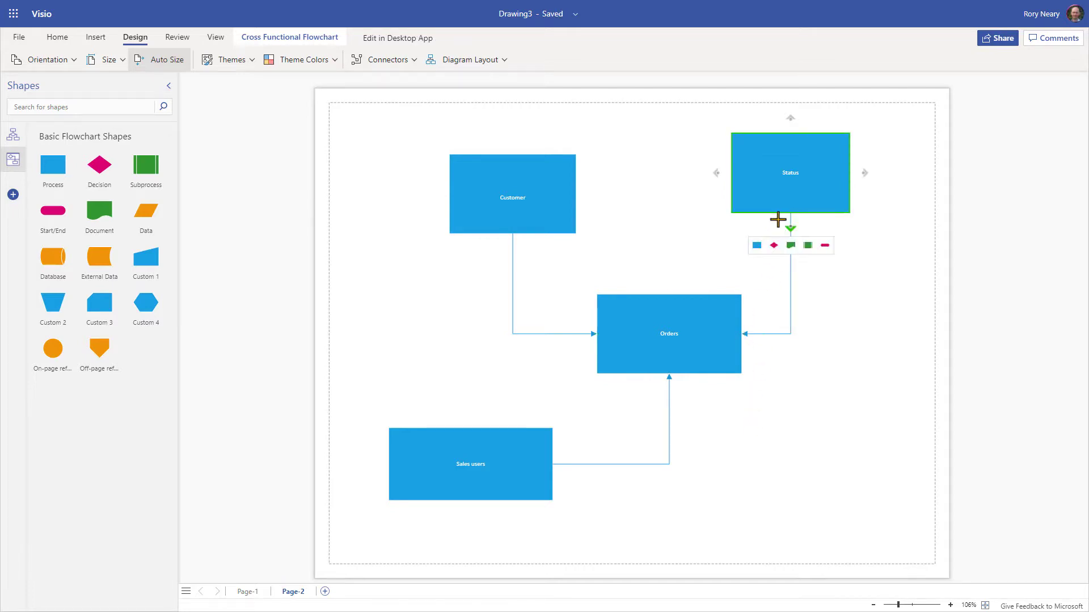